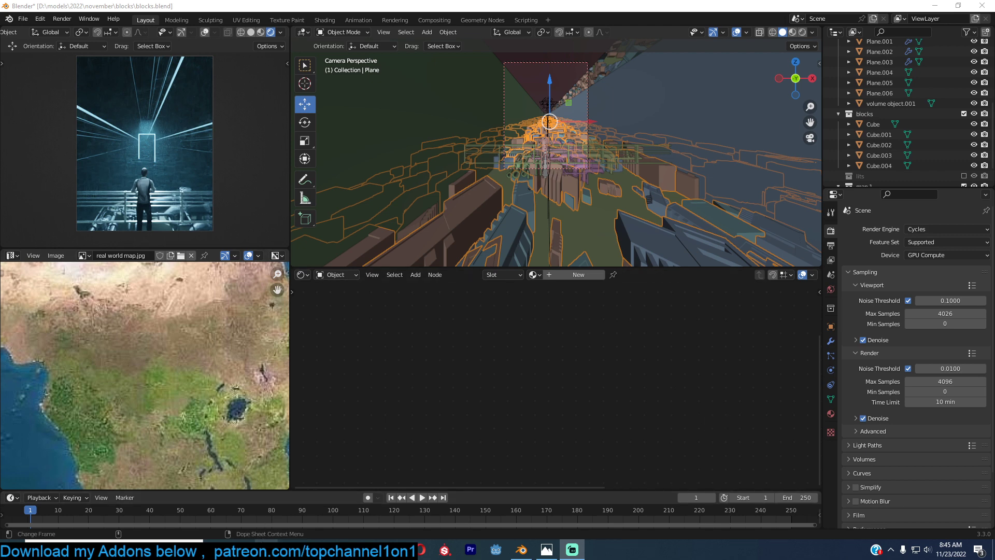
Bring the Chrome window with the nairaland teacher meme page to the front.
left_click(263, 526)
Go from the nairaland teacher meme tab to the Google Images maths-teacher preview with Ctrl+Tab.
left_click(104, 8)
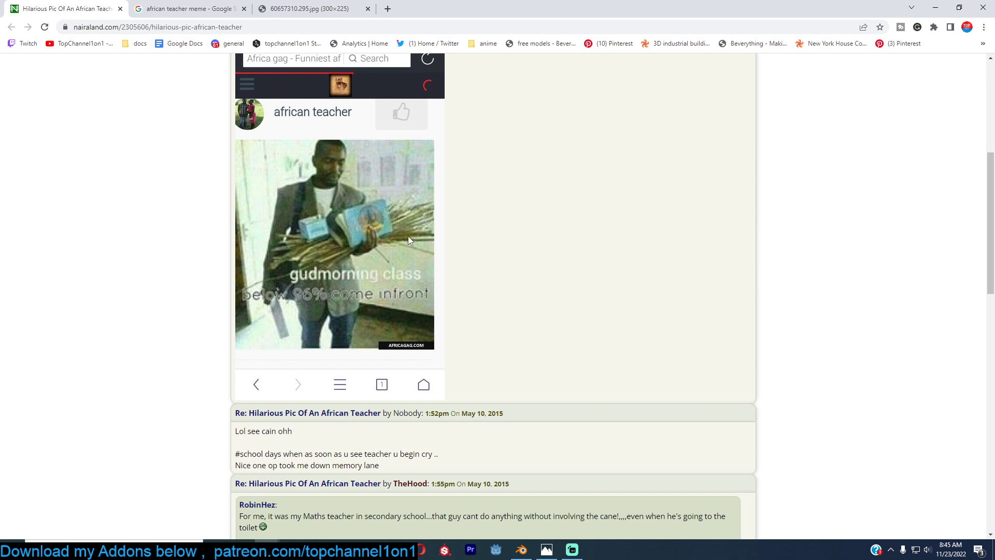
key("ctrl+Tab")
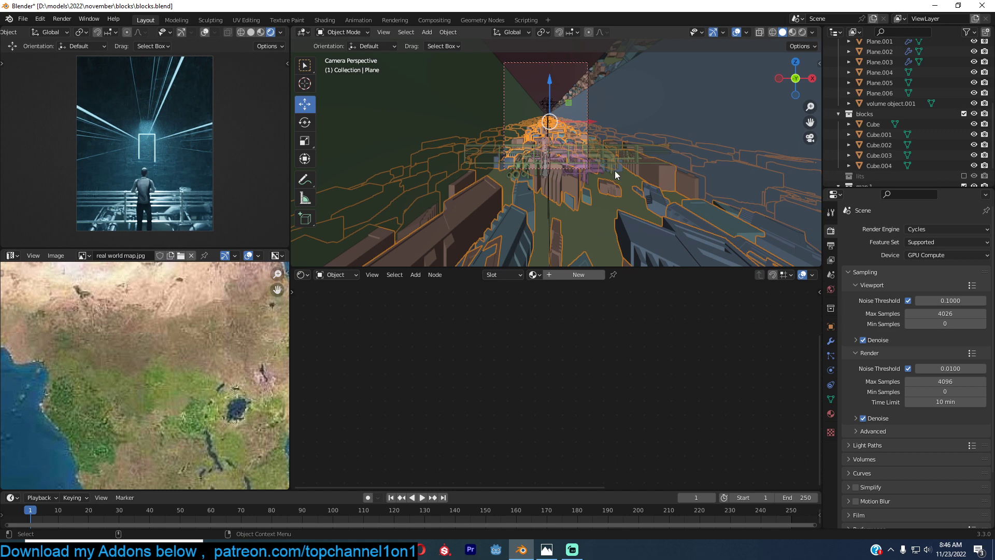
Zoom the camera view, select Plane.004, and orbit out into User Perspective.
scroll(615, 170, "up", 3)
scroll(654, 128, "up", 2)
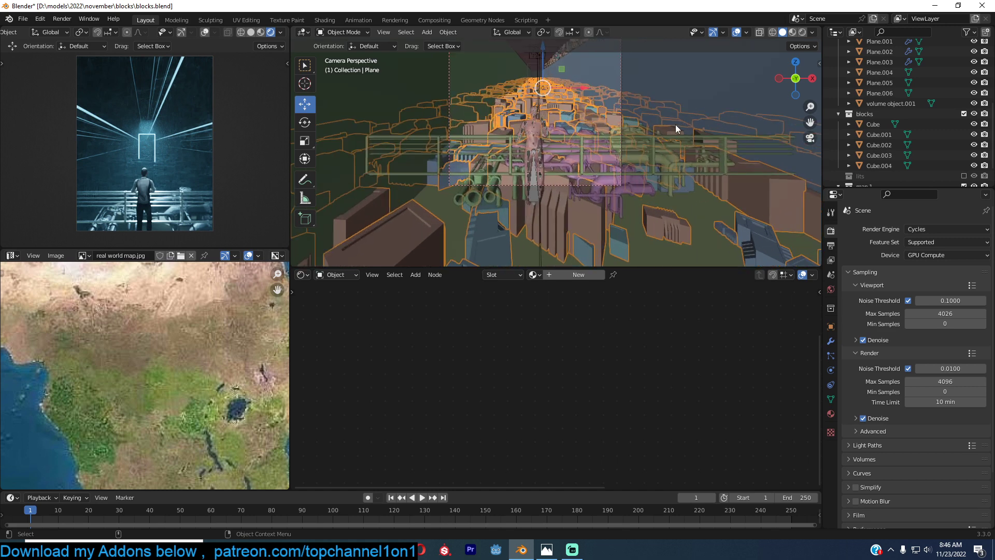
left_click(676, 125)
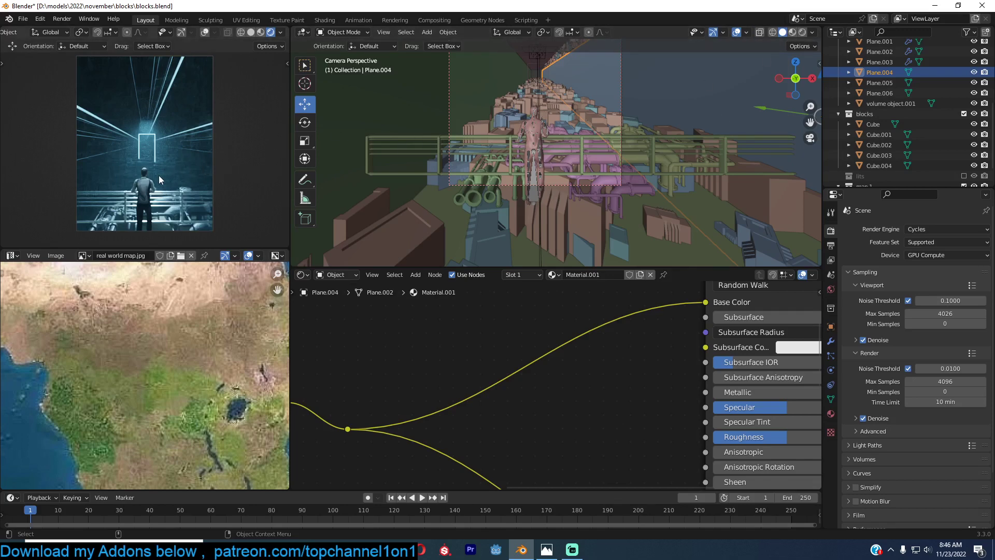
middle_click_drag(446, 203, 486, 105)
Select Area, then Area.001, then Area again, and orbit behind the railing figure.
left_click(470, 104)
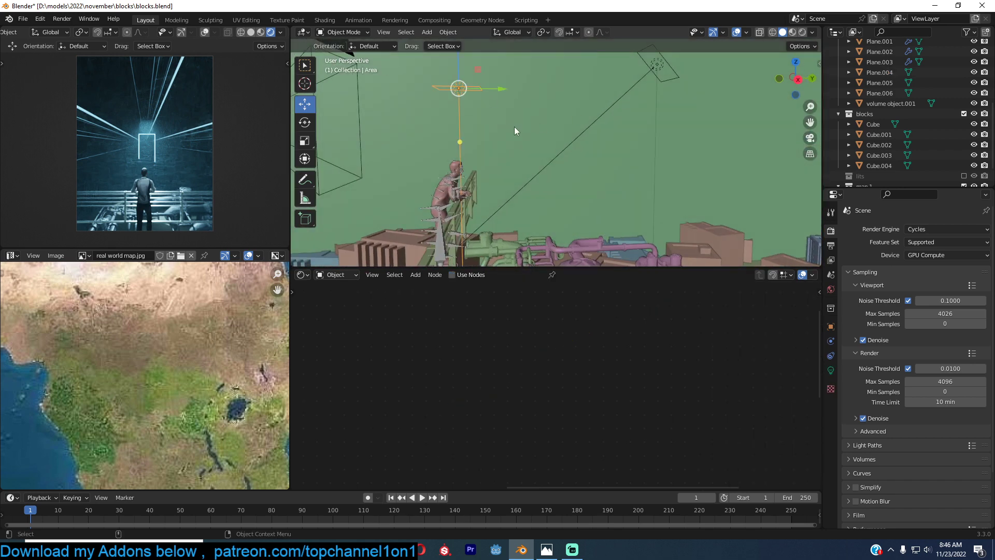
left_click(570, 137)
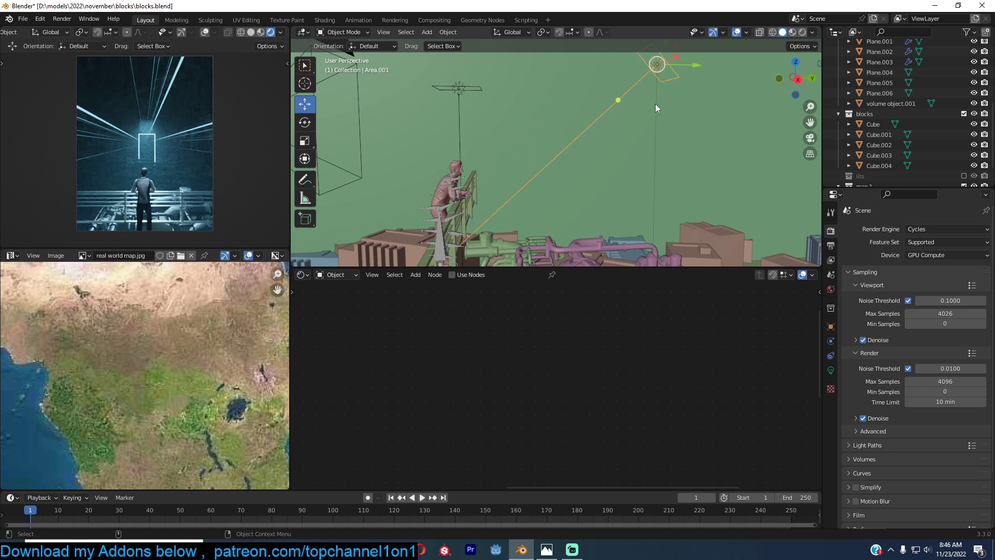
left_click(460, 89)
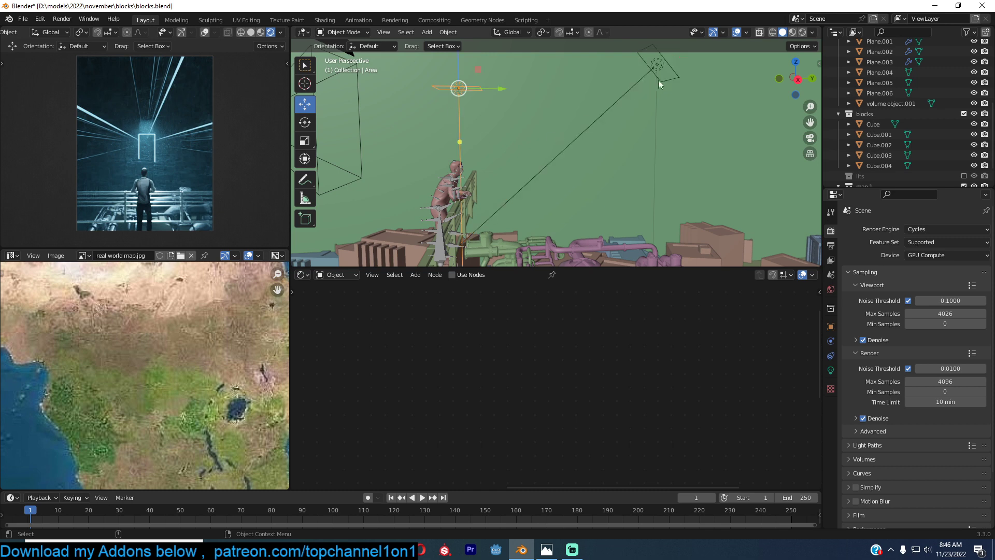
middle_click_drag(478, 165, 518, 186)
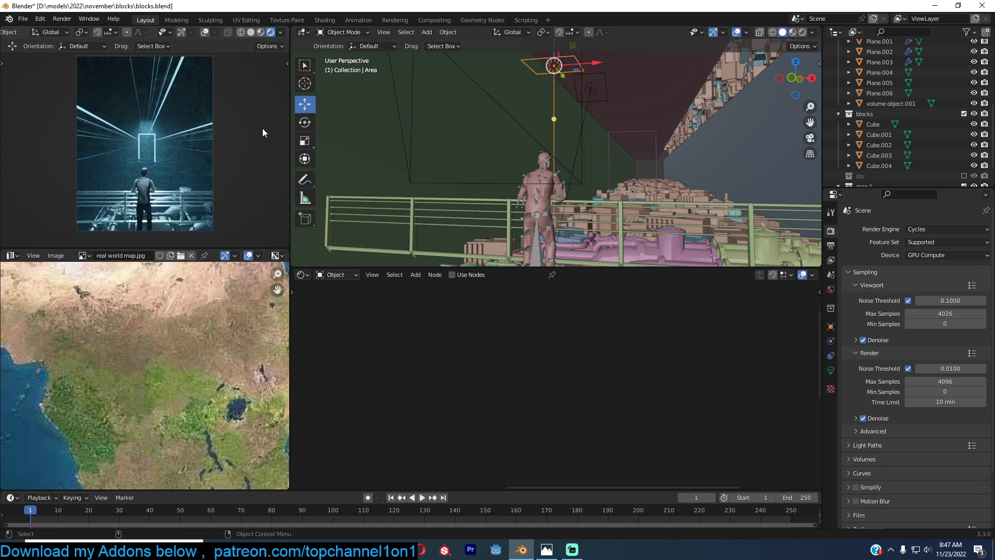
Hide the overhead area light with H to compare the render preview, then restore it with Alt+H.
scroll(288, 35, "down", 2)
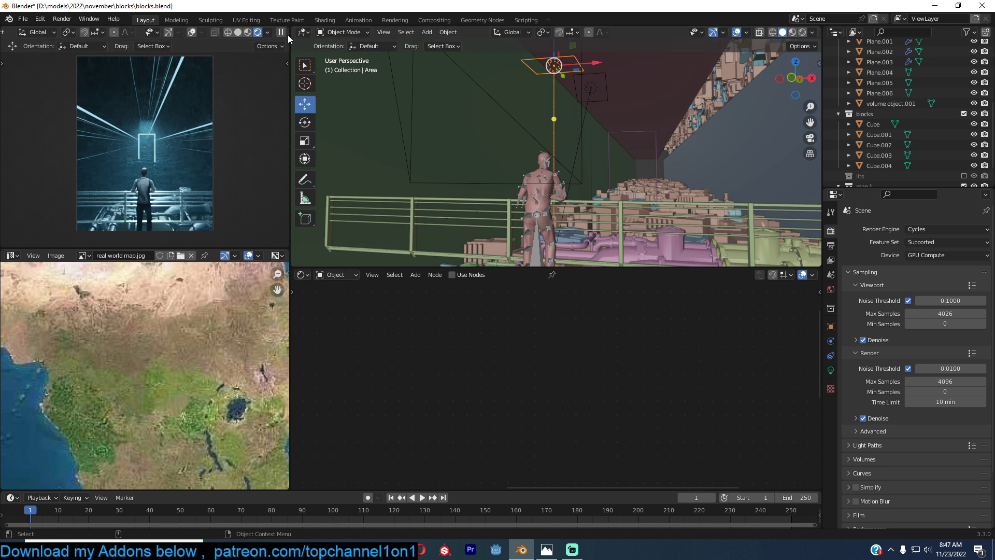
key("h")
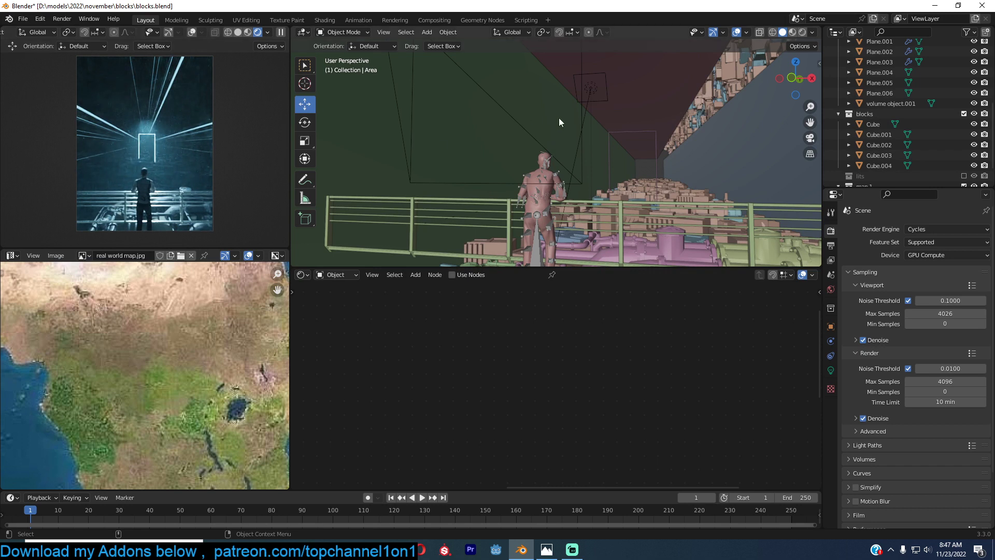
scroll(149, 190, "up", 2)
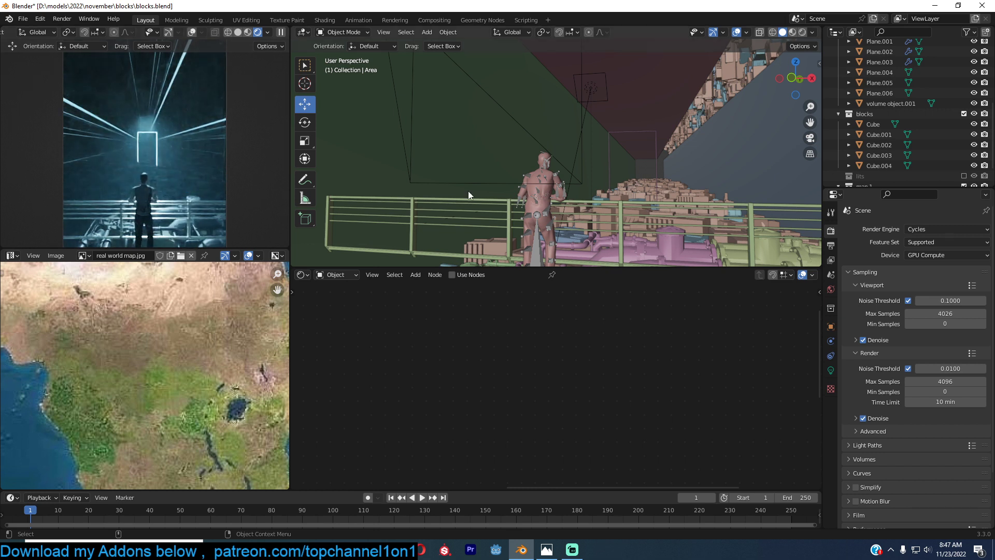
key("alt+h")
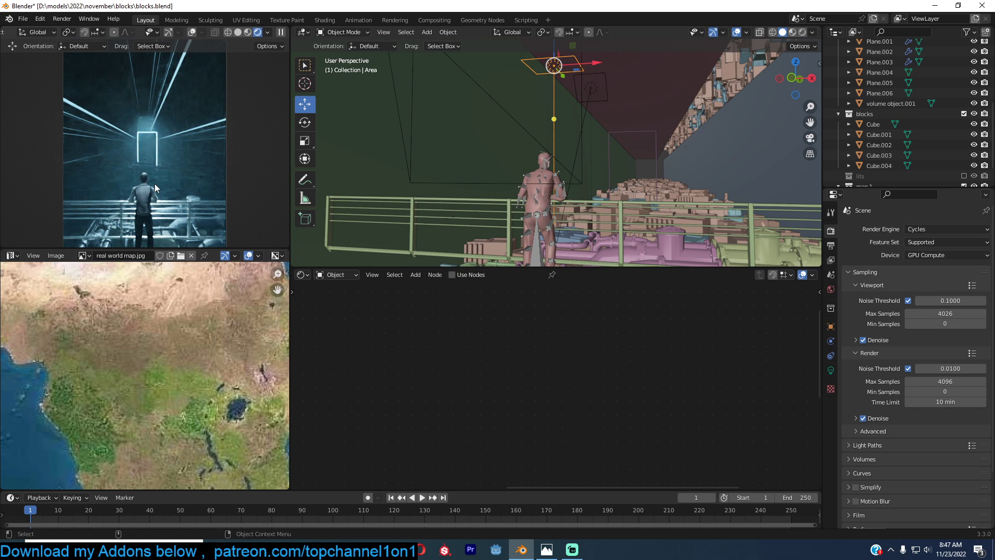
Orbit to a side view of the railing figure and reselect the overhead area light.
middle_click_drag(691, 79, 496, 128)
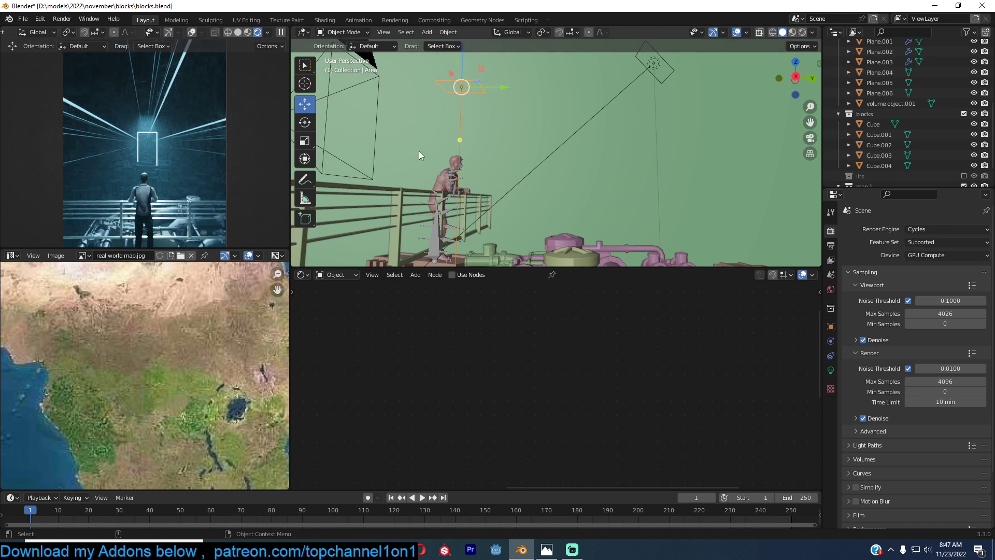
left_click(582, 160)
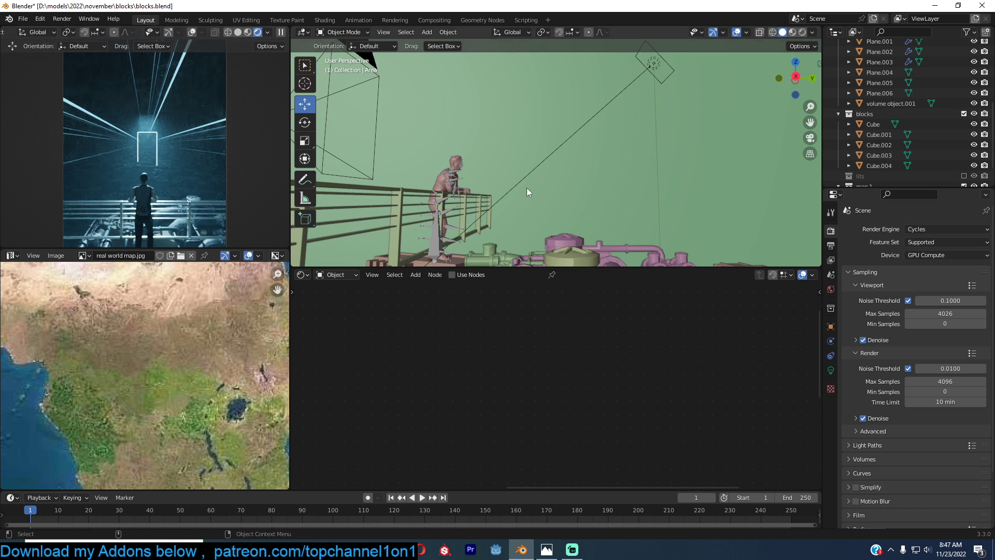
key("ctrl+z")
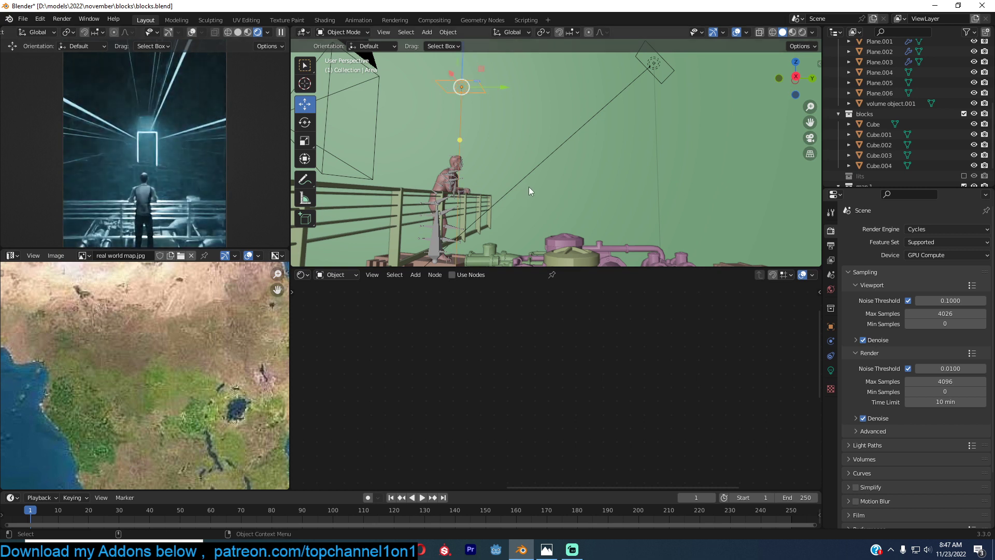
Bring up the Beverything site, scroll its home page, and open the Main Story post.
mouse_move(267, 549)
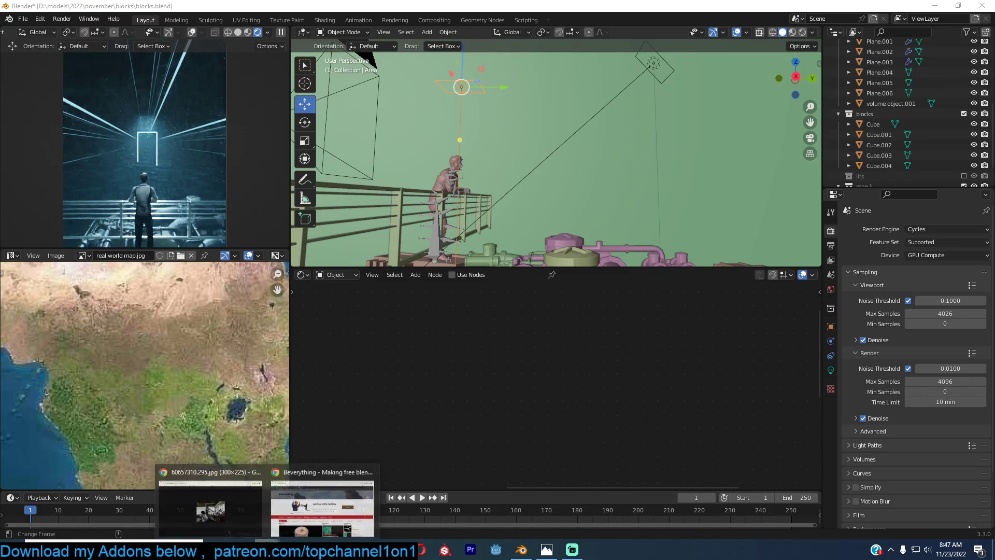
left_click(289, 518)
scroll(296, 213, "down", 5)
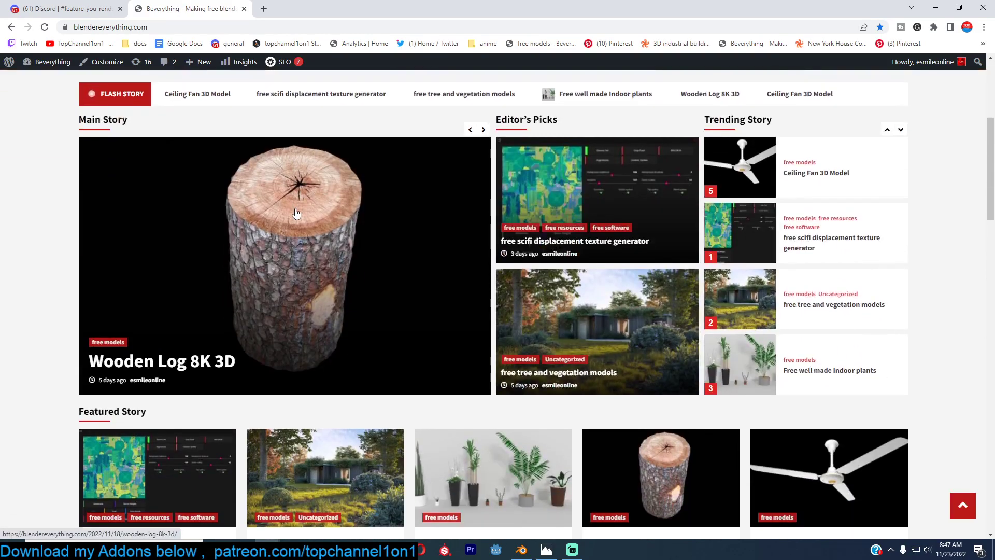
scroll(297, 213, "up", 5)
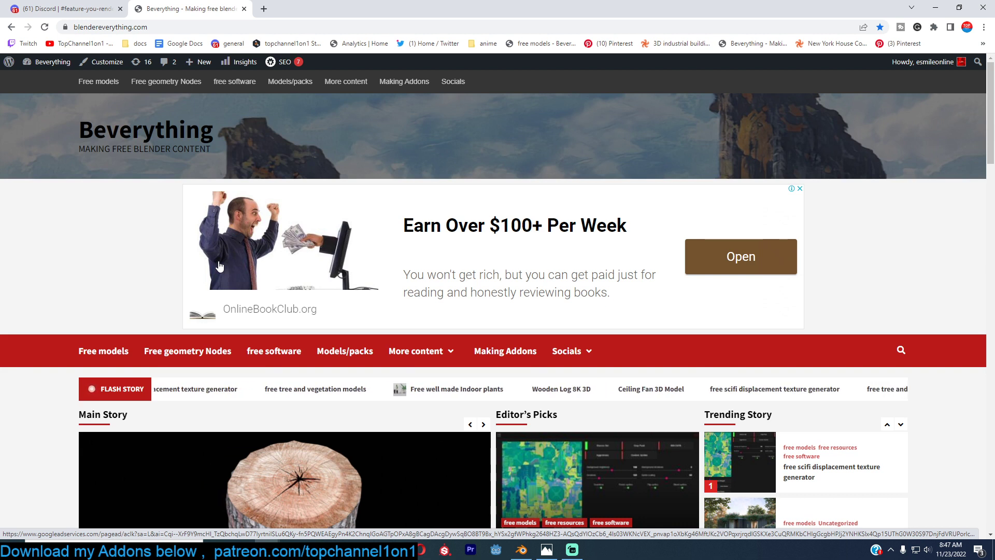
left_click(273, 538)
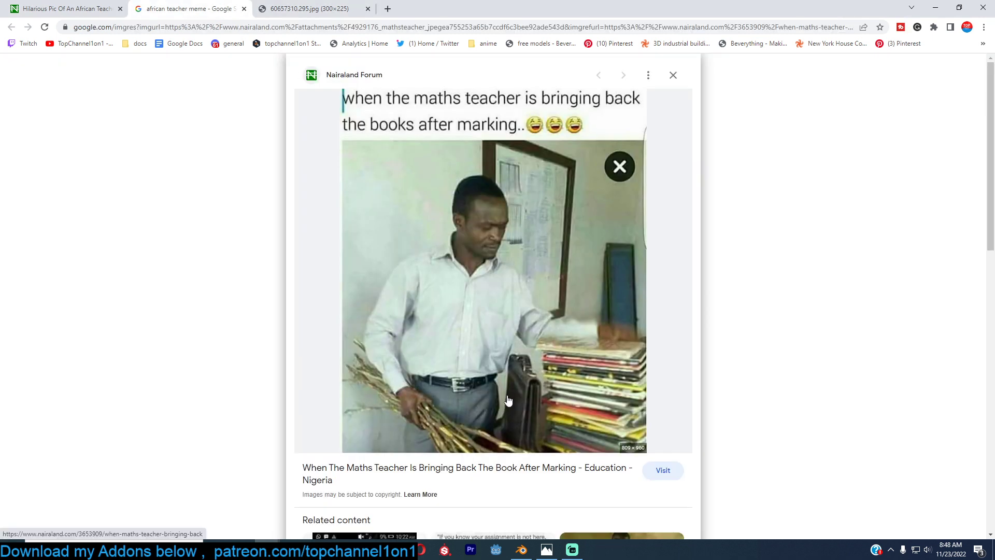
Select the page address, then switch to the nairaland teacher meme tab.
left_click(100, 29)
left_click(70, 8)
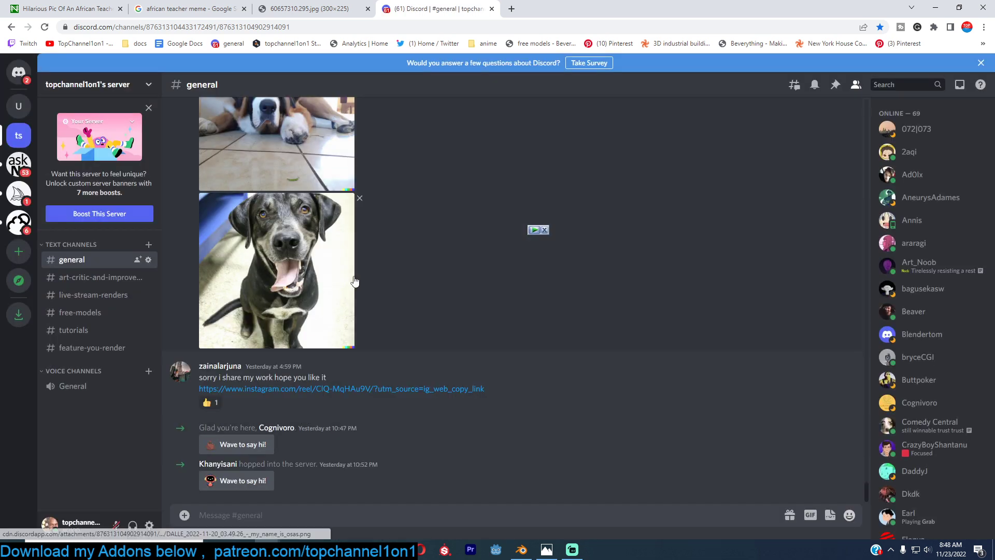
Scroll through the Discord #general chat, then return to Blender and orbit around the railing scene.
scroll(311, 324, "up", 4)
scroll(311, 325, "up", 4)
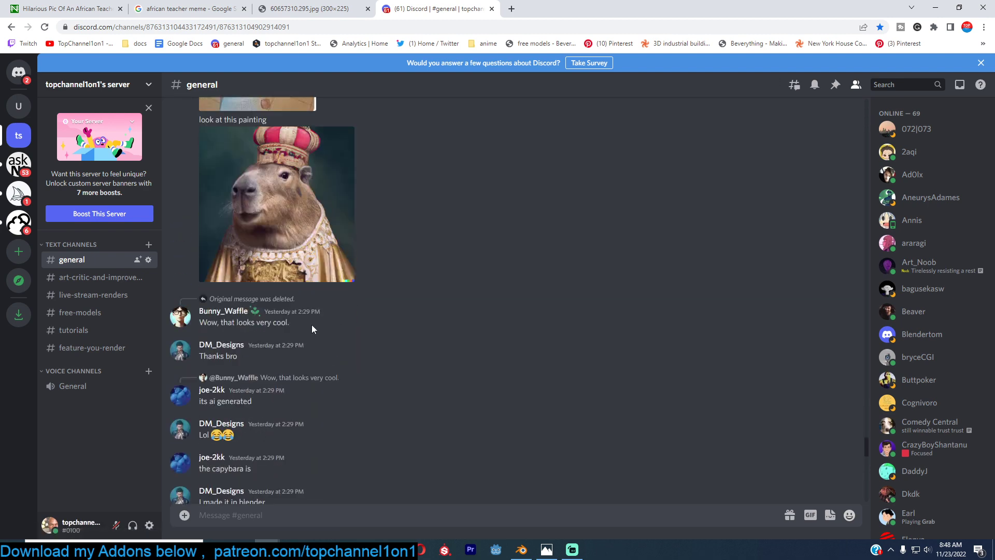
scroll(312, 325, "down", 3)
scroll(311, 306, "down", 4)
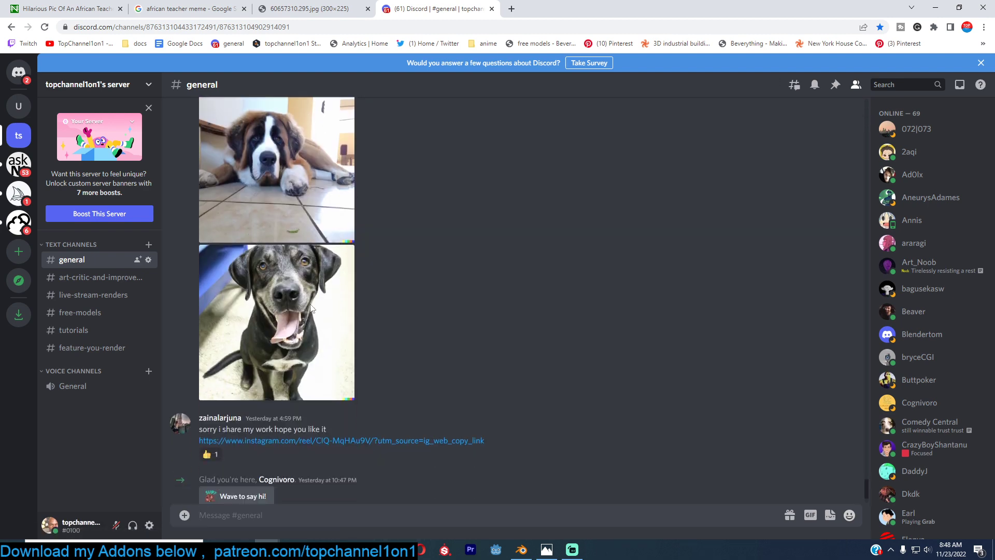
scroll(312, 308, "up", 4)
left_click(521, 550)
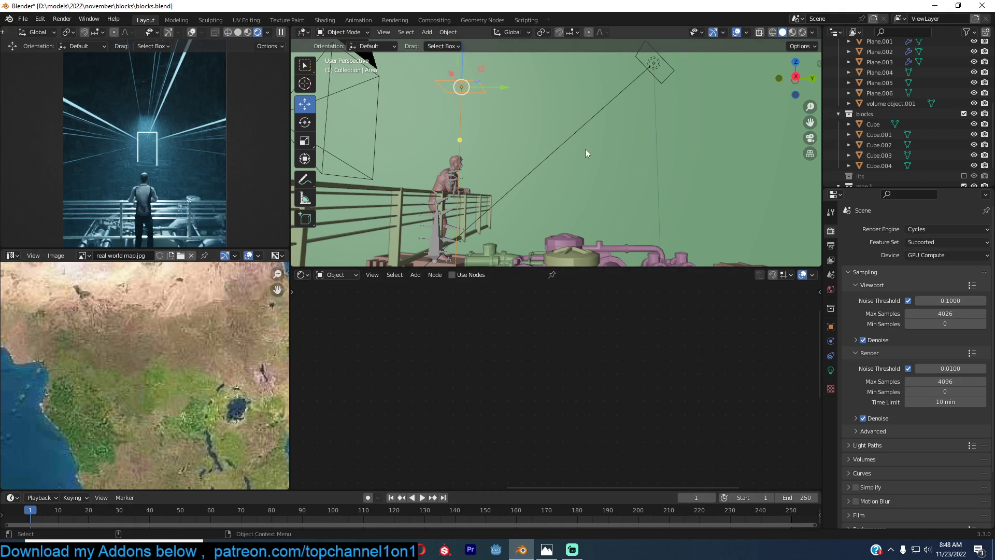
middle_click_drag(595, 169, 670, 182)
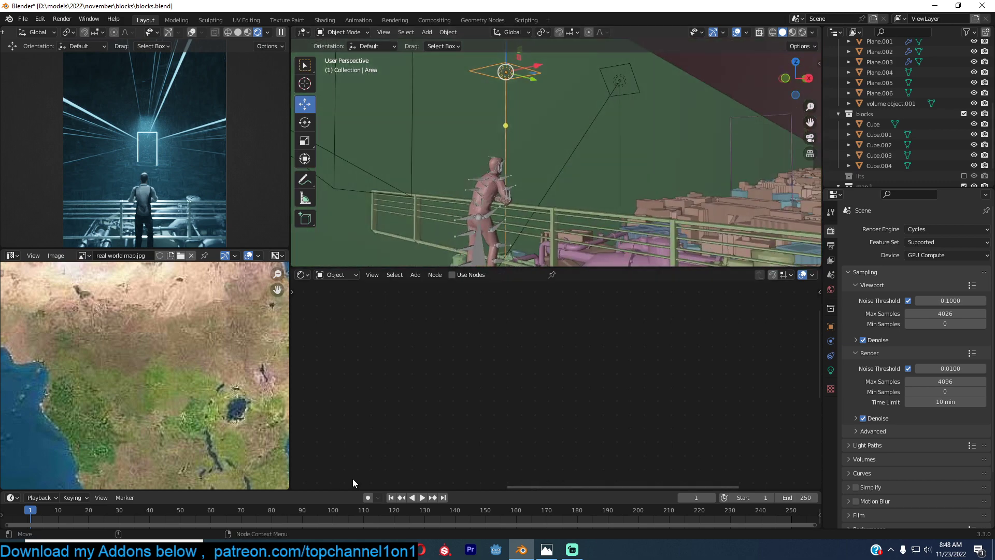
From the Ceiling Fan 3D Model page, open the Free models category and scroll its listings.
left_click(326, 498)
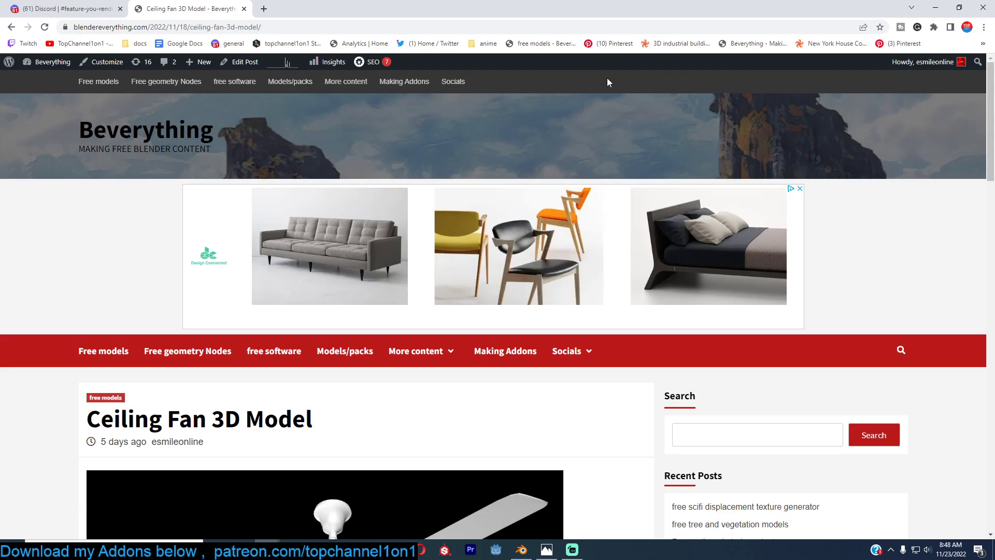
scroll(91, 217, "down", 3)
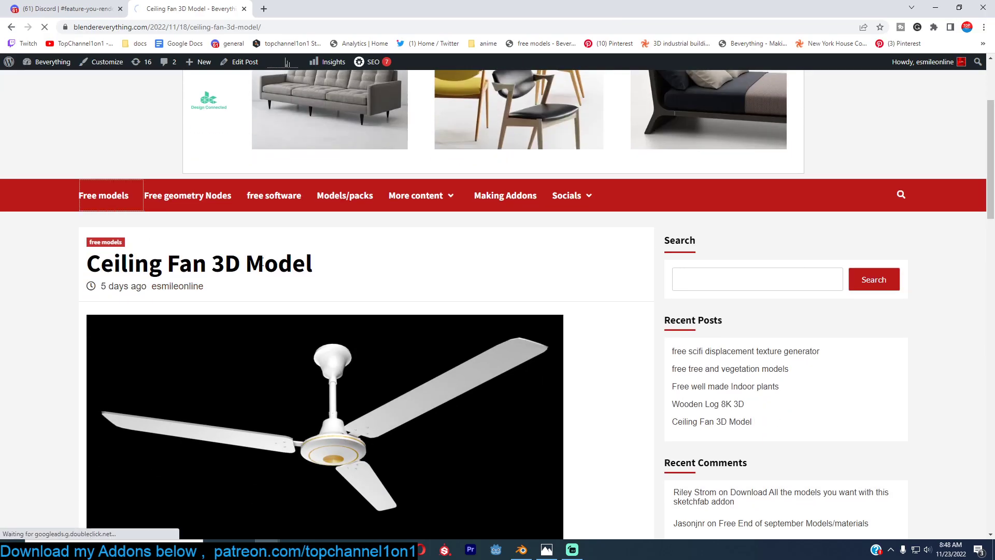
left_click(103, 195)
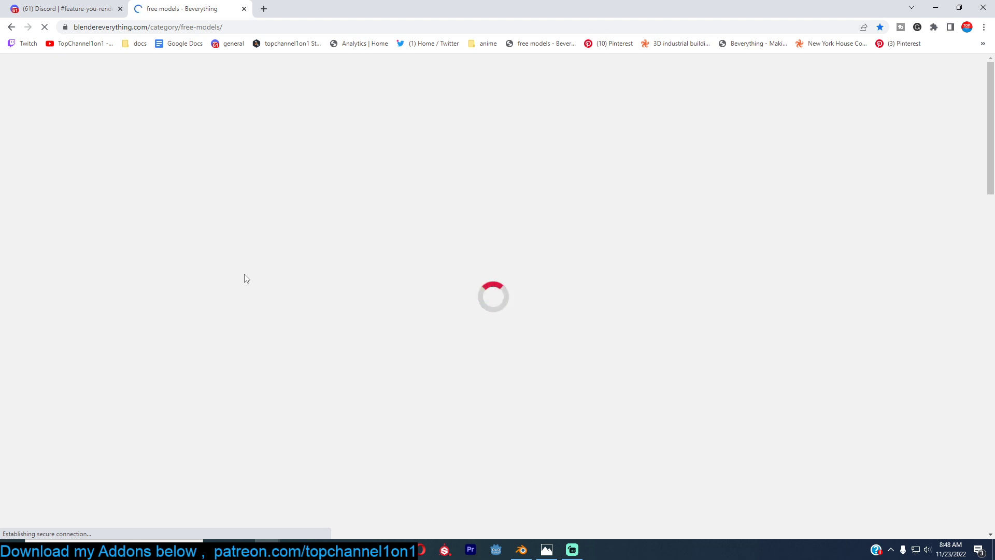
scroll(233, 271, "down", 2)
scroll(232, 270, "down", 20)
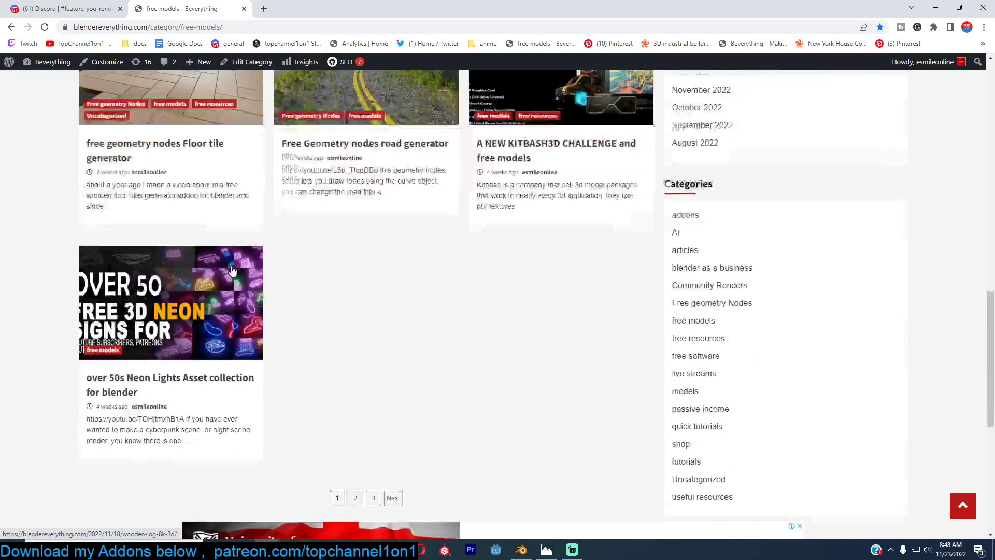
scroll(233, 270, "up", 12)
scroll(232, 271, "up", 10)
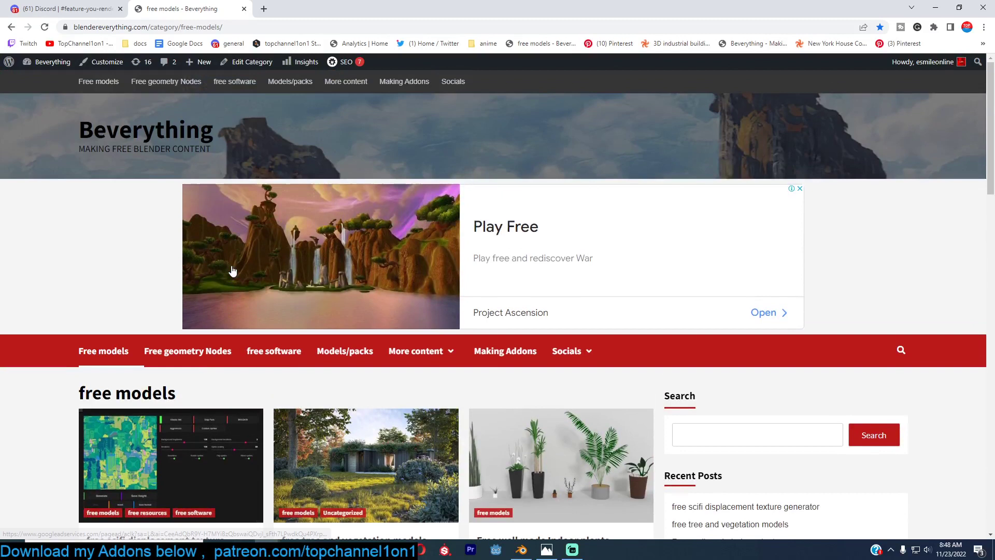